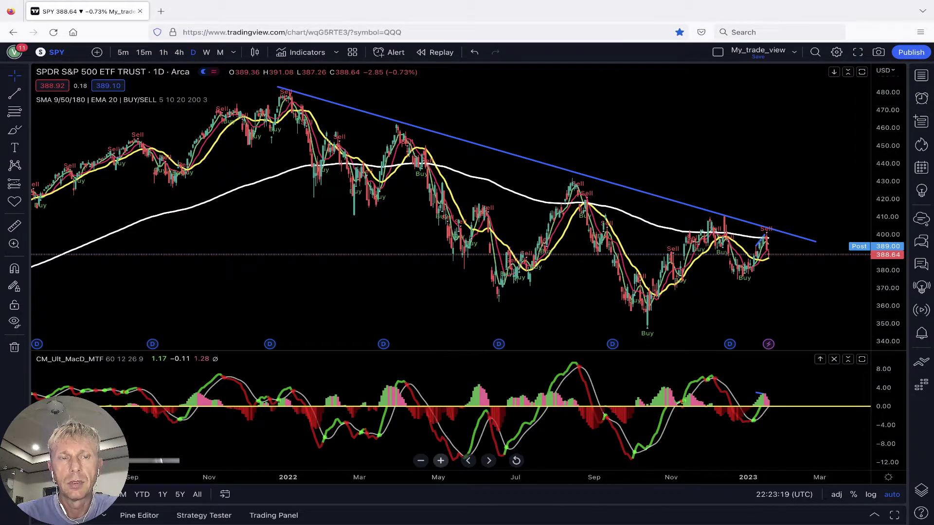
# - Switch the SPY chart to the 4-hour interval and delete the blue trend line over the January 2023 MACD histogram
pyautogui.click(441, 461)
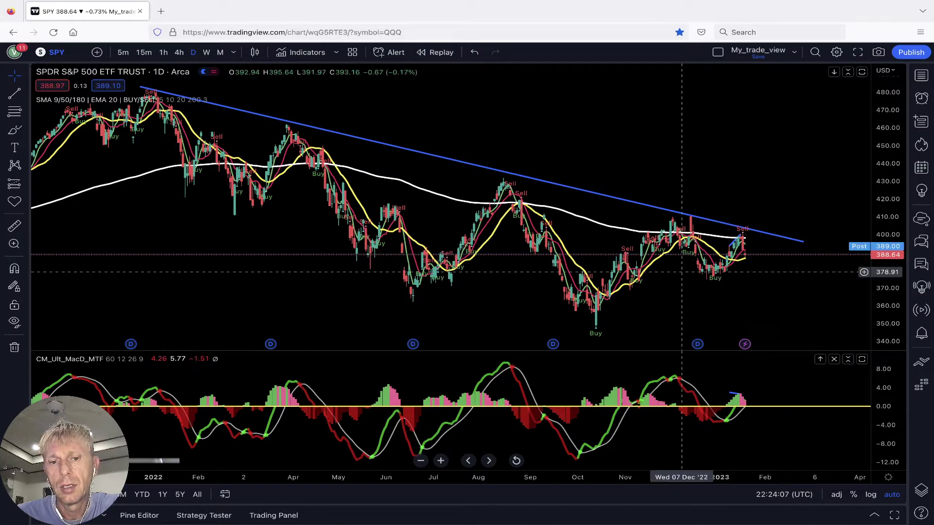
pyautogui.scroll(2, 466, 206)
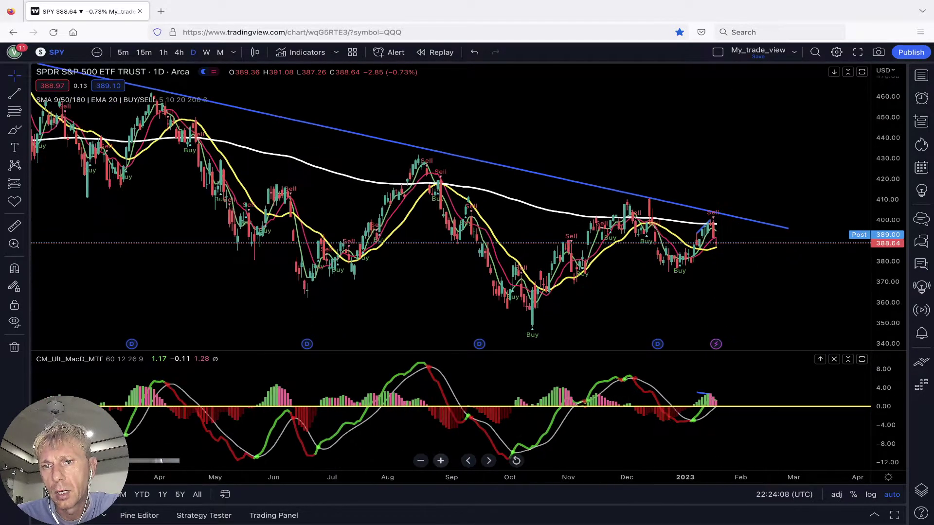
pyautogui.scroll(2, 467, 206)
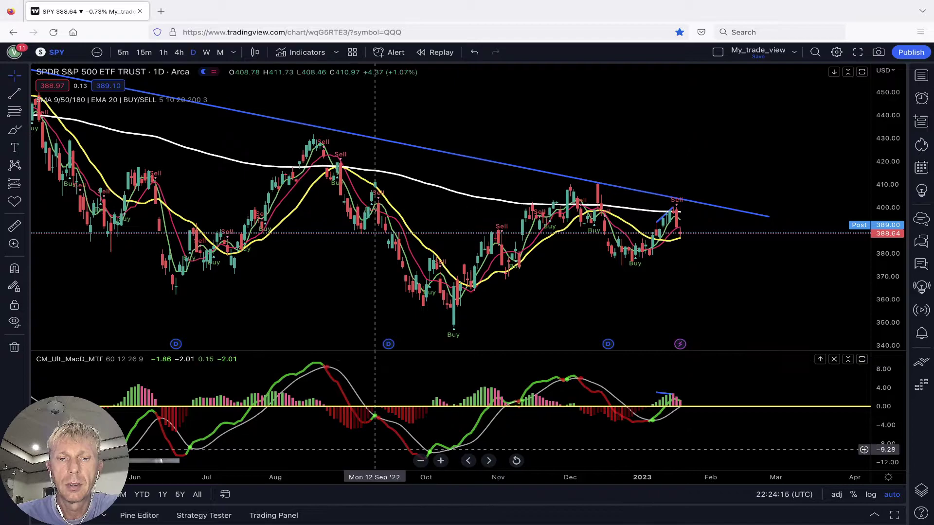
pyautogui.scroll(2, 467, 207)
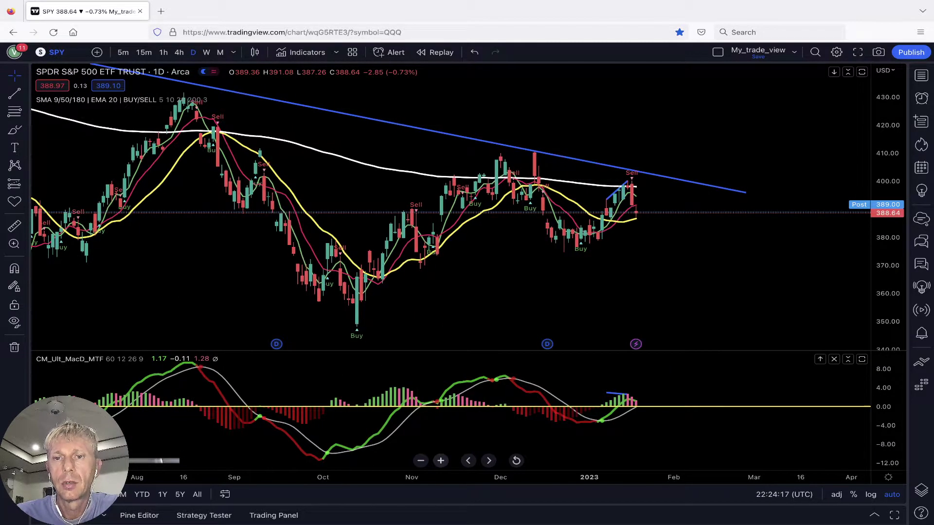
pyautogui.hscroll(-2, 746, 268)
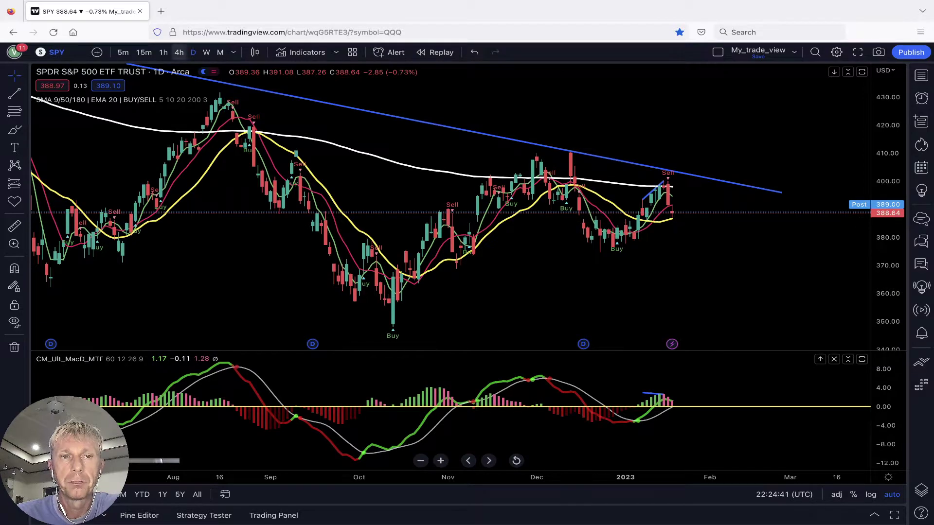
pyautogui.click(179, 53)
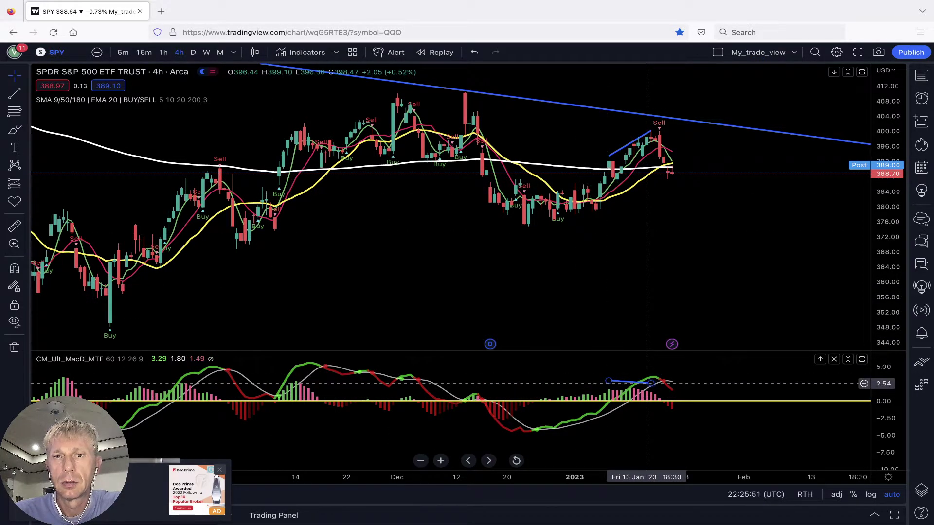
pyautogui.click(648, 383)
pyautogui.press('Delete')
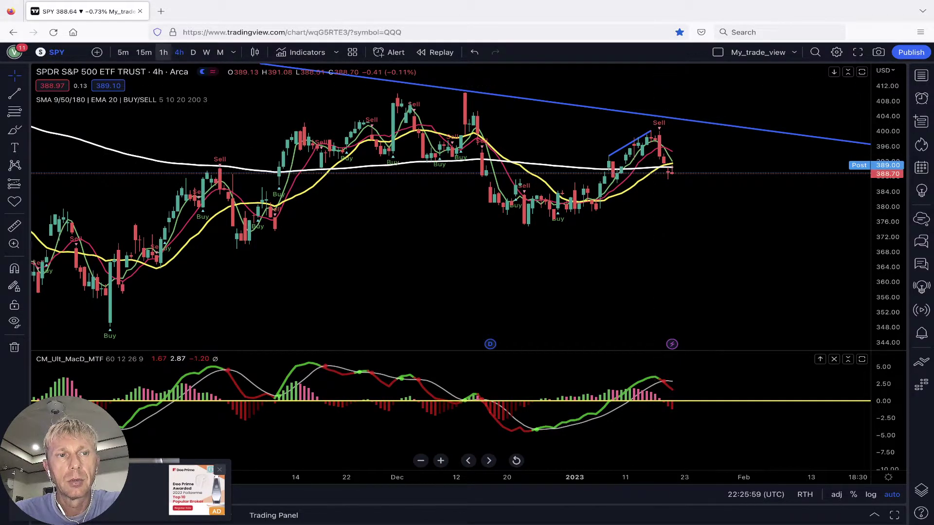
# - Review SPY on the 1-hour interval, return to the 4-hour interval, and finish on the daily chart
pyautogui.click(163, 52)
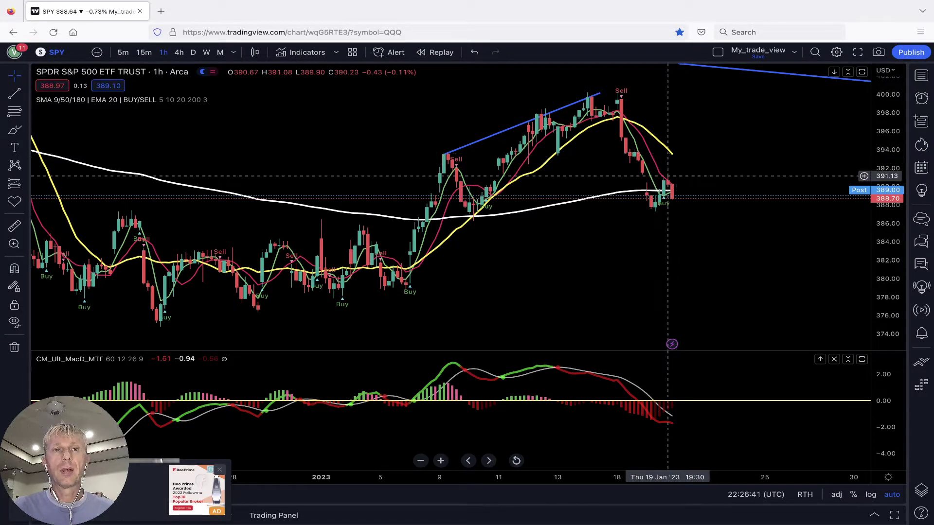
pyautogui.click(179, 52)
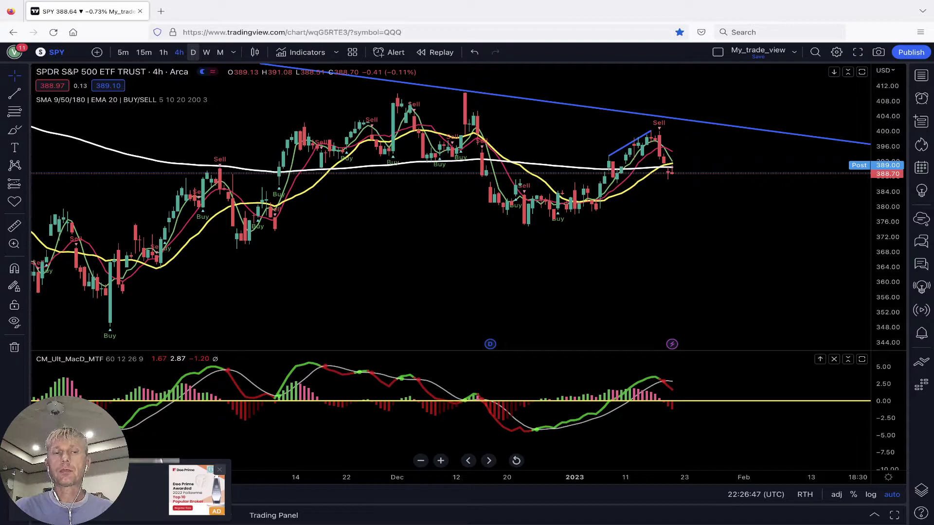
pyautogui.click(193, 52)
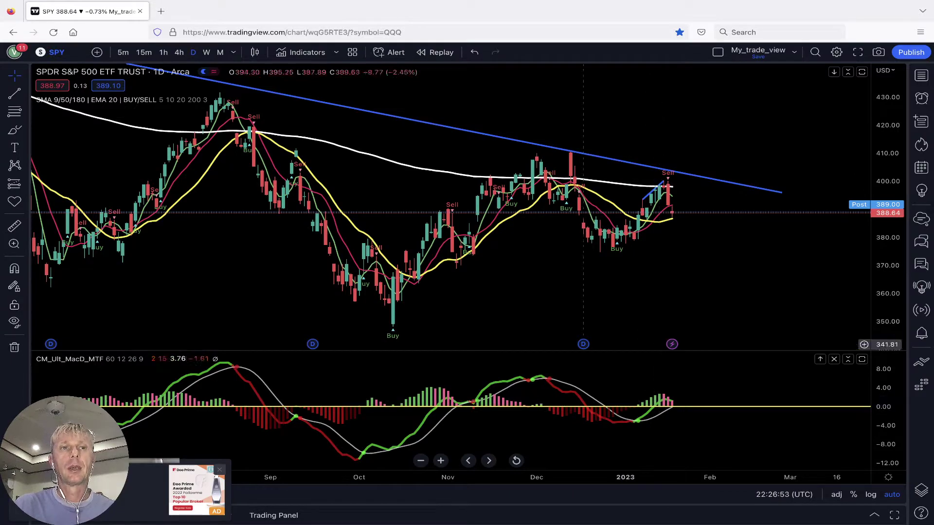
# - Change the chart symbol from SPY to QQQ
pyautogui.click(53, 52)
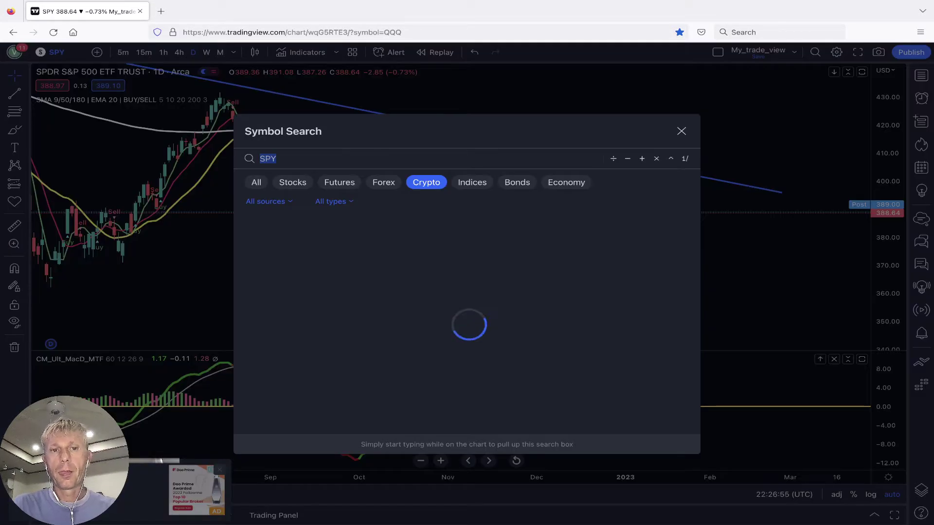
pyautogui.write('QQQ')
pyautogui.press('Return')
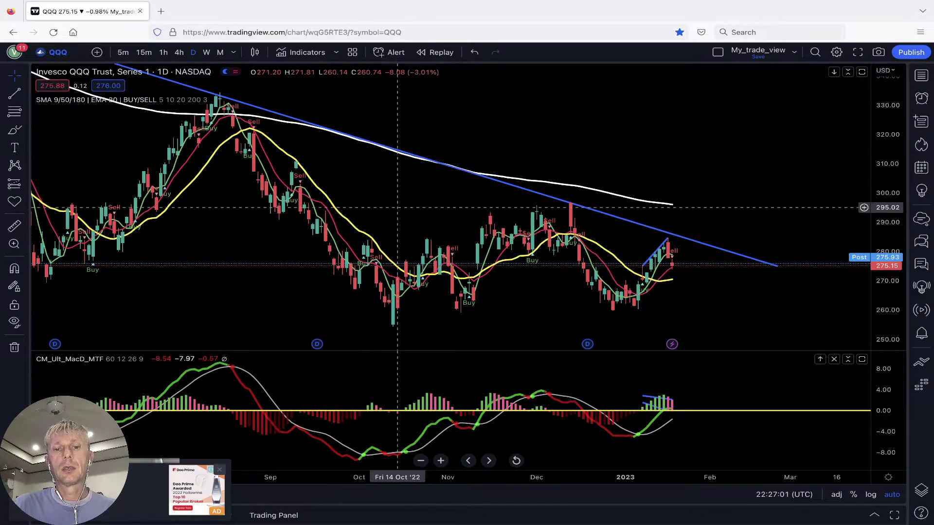
# - Examine QQQ's daily chart from the 2022 peak along the falling trend line to the January 2023 candles and their MACD divergence
pyautogui.moveTo(401, 204); pyautogui.dragTo(491, 204)
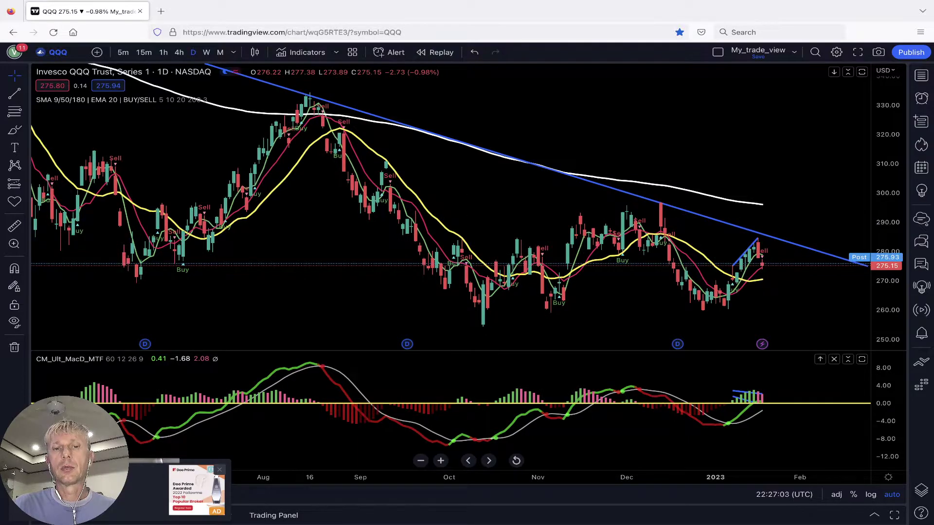
pyautogui.click(420, 460)
pyautogui.click(420, 460)
pyautogui.click(421, 461)
pyautogui.scroll(-2, 290, 255)
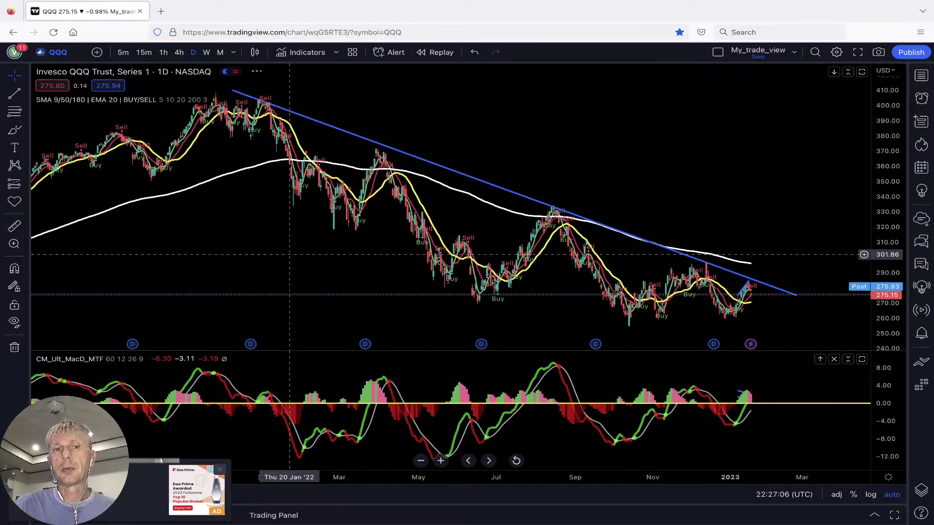
pyautogui.moveTo(290, 254); pyautogui.dragTo(258, 254)
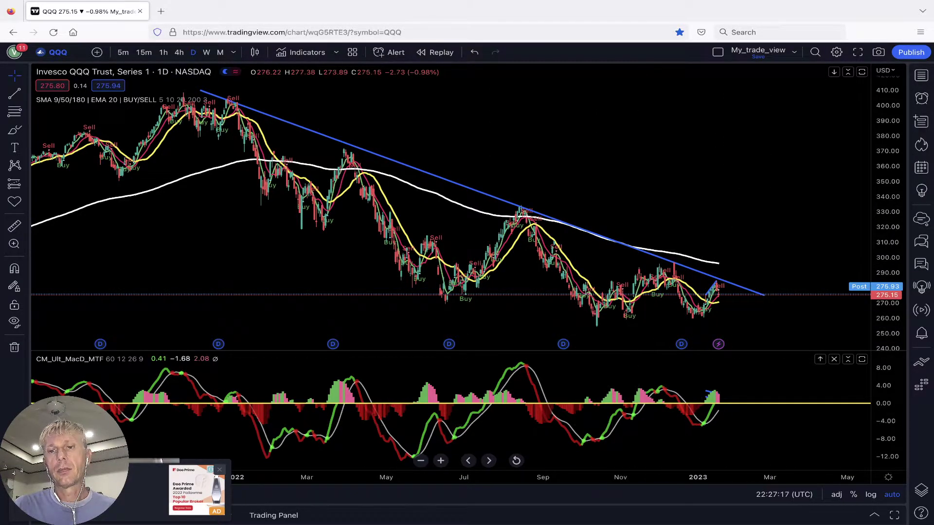
pyautogui.click(441, 460)
pyautogui.click(441, 461)
pyautogui.click(441, 461)
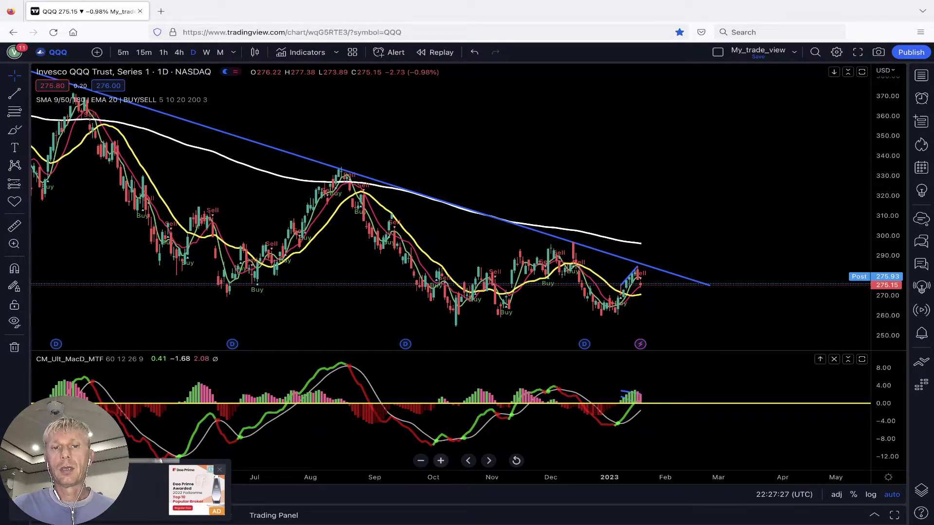
pyautogui.click(440, 461)
pyautogui.click(441, 461)
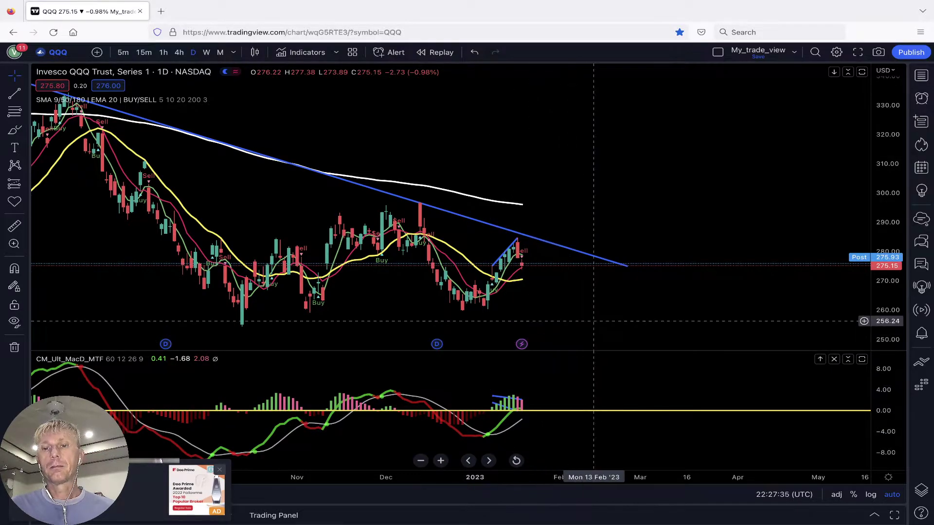
pyautogui.moveTo(593, 321); pyautogui.dragTo(739, 304)
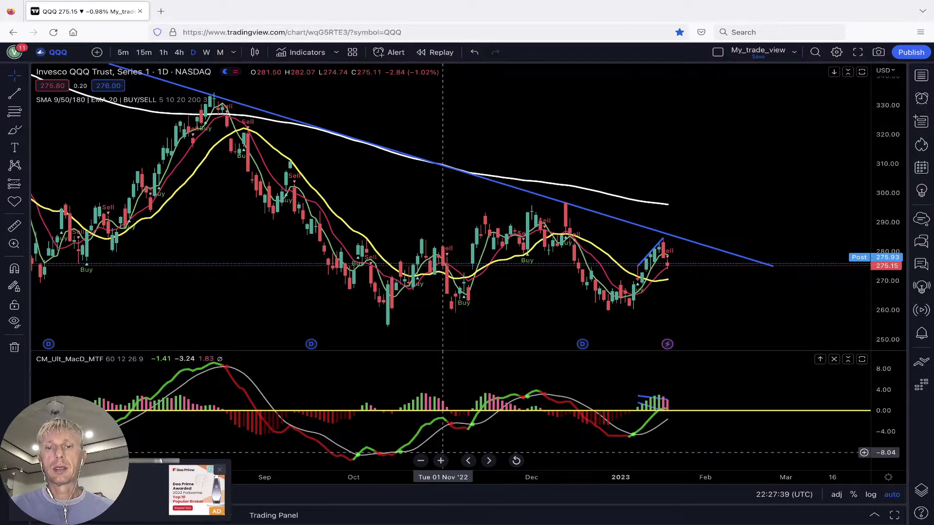
pyautogui.scroll(1, 428, 477)
pyautogui.scroll(3, 428, 477)
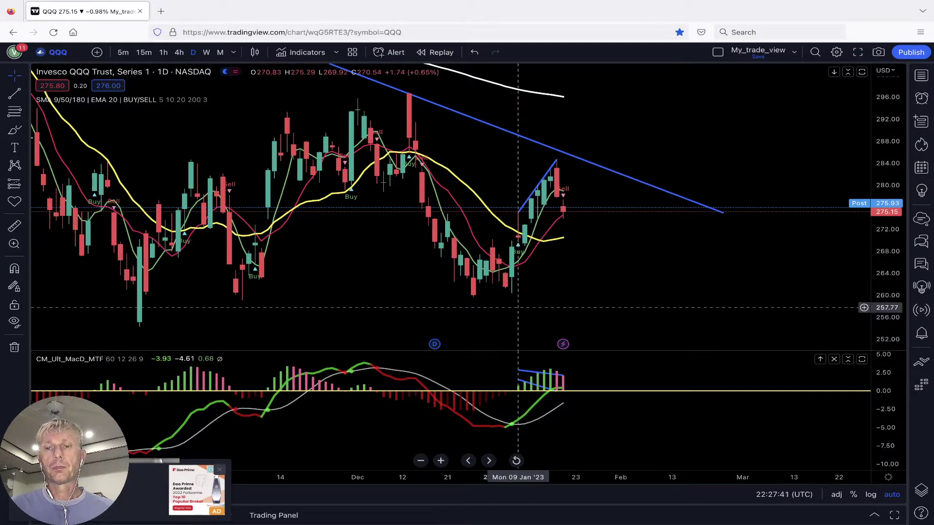
pyautogui.moveTo(646, 307); pyautogui.dragTo(656, 308)
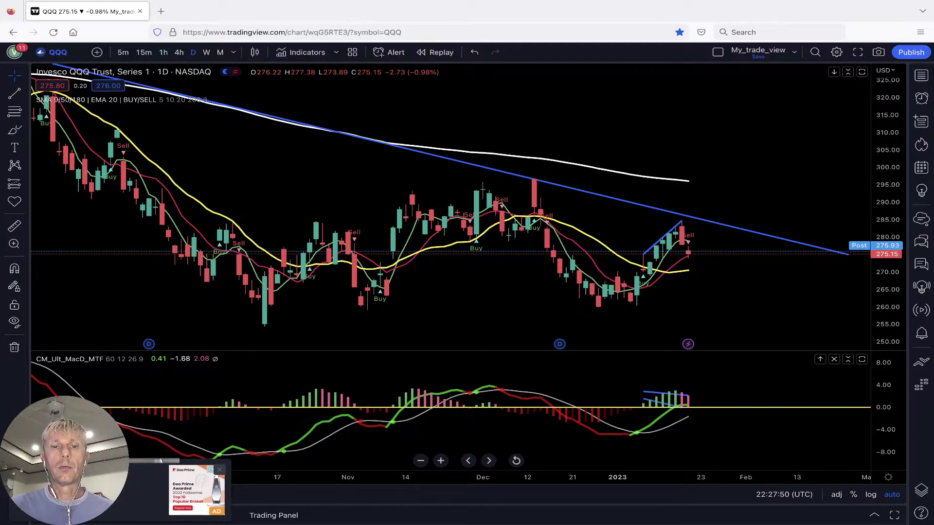
# - Review QQQ's price and MACD divergence lines on the 4-hour and 1-hour intervals
pyautogui.click(179, 52)
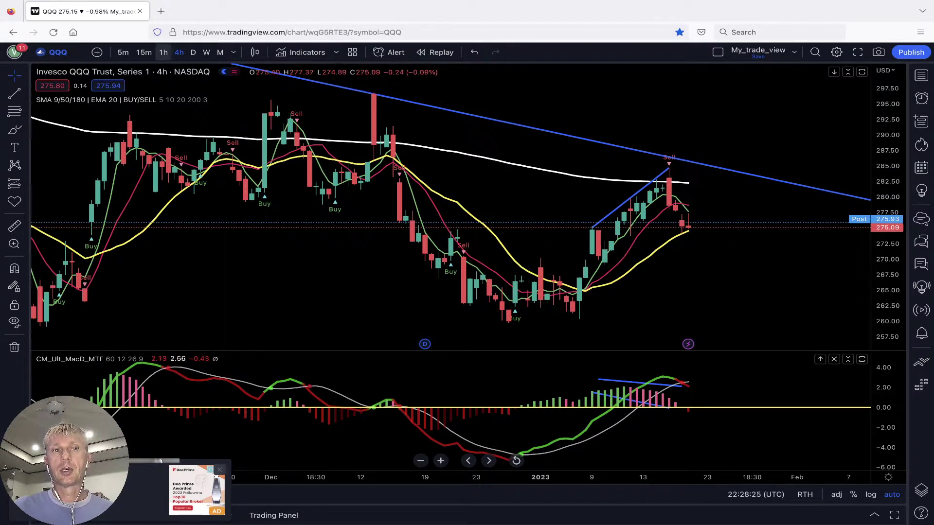
pyautogui.click(163, 52)
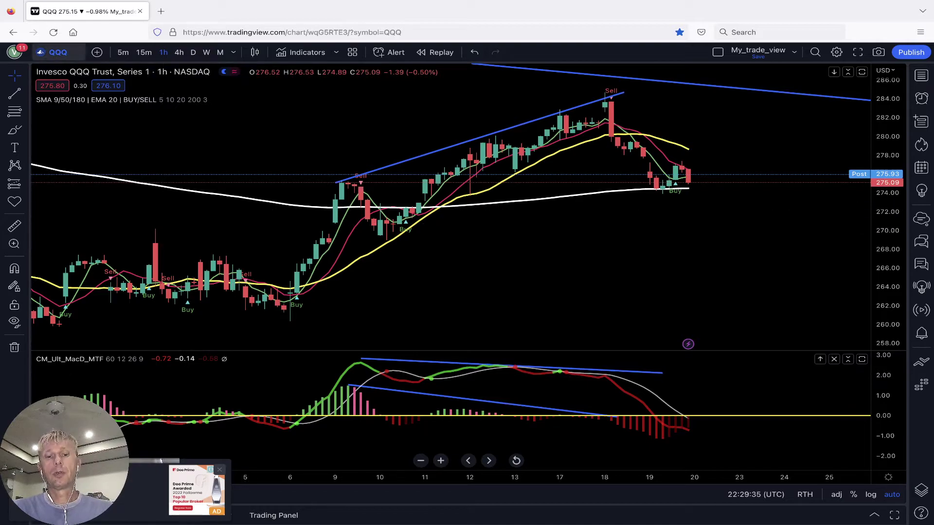
# - Change the chart symbol to DIA and review it on the daily, 4-hour and 1-hour intervals
pyautogui.click(53, 52)
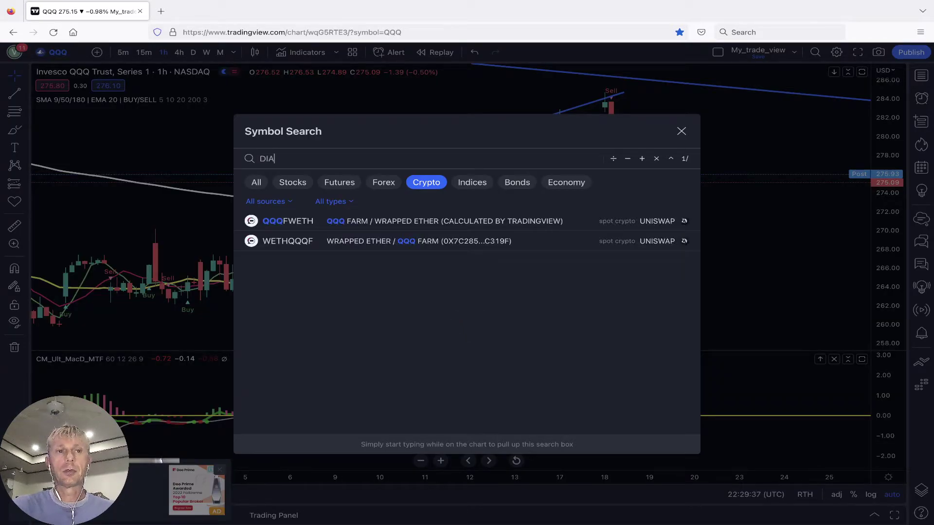
pyautogui.press('Return')
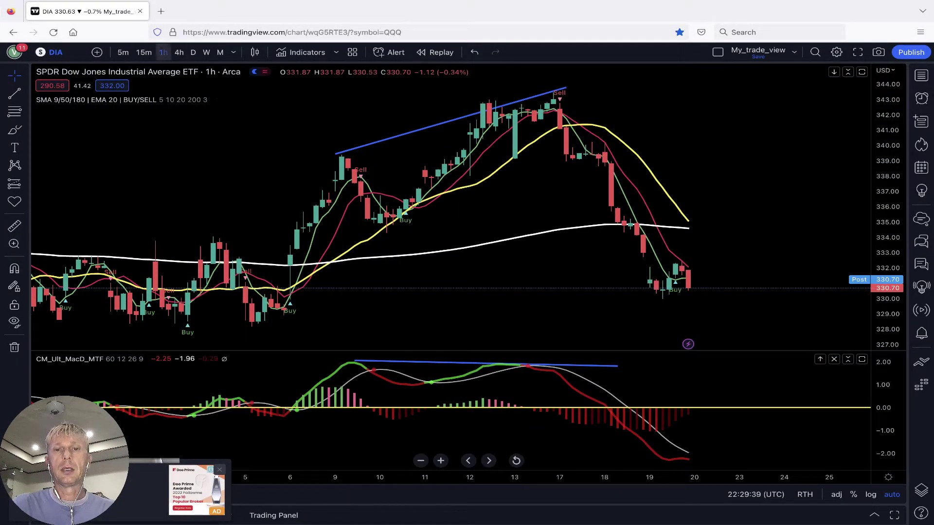
pyautogui.click(193, 52)
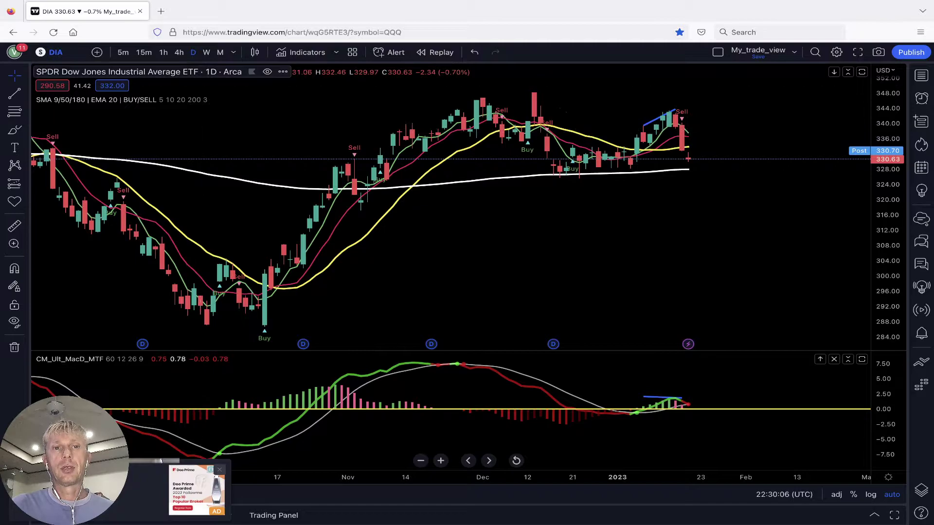
pyautogui.click(178, 52)
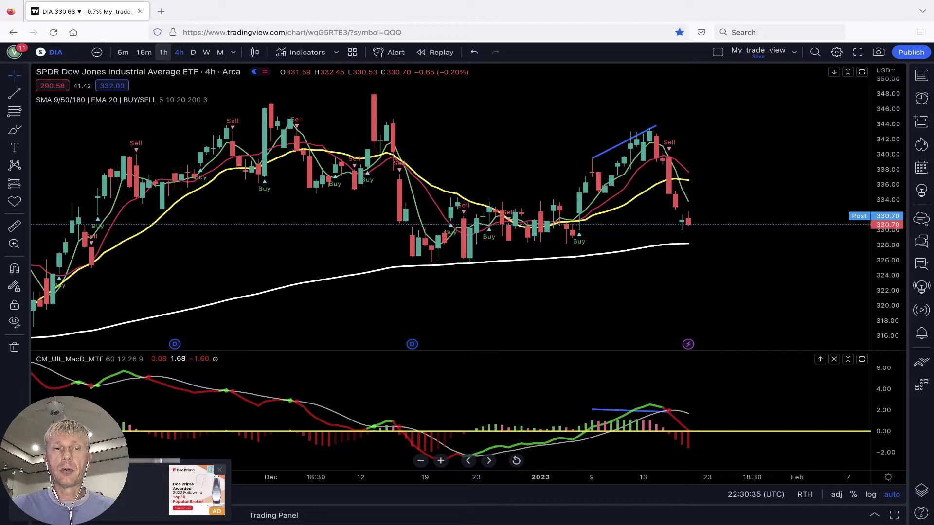
pyautogui.click(163, 52)
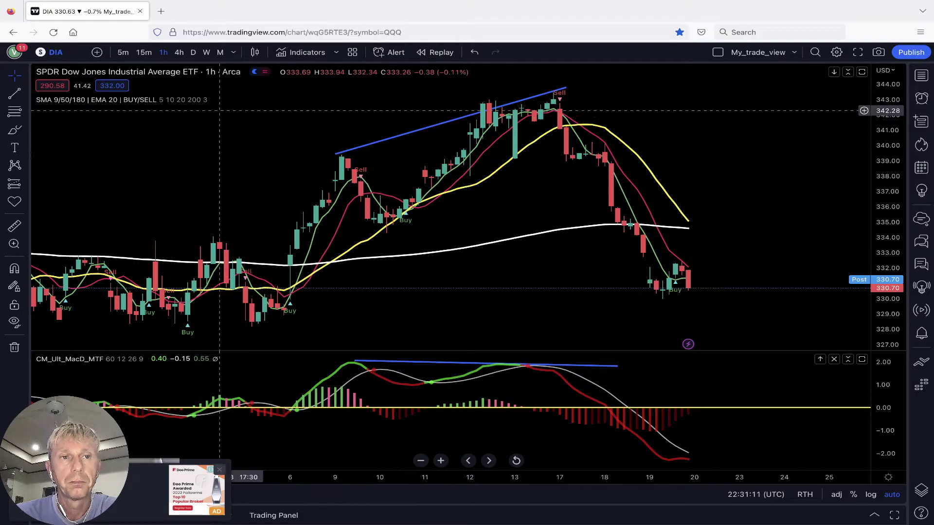
# - Change the chart symbol to IWM and review it on the daily, 4-hour and 1-hour intervals
pyautogui.click(51, 52)
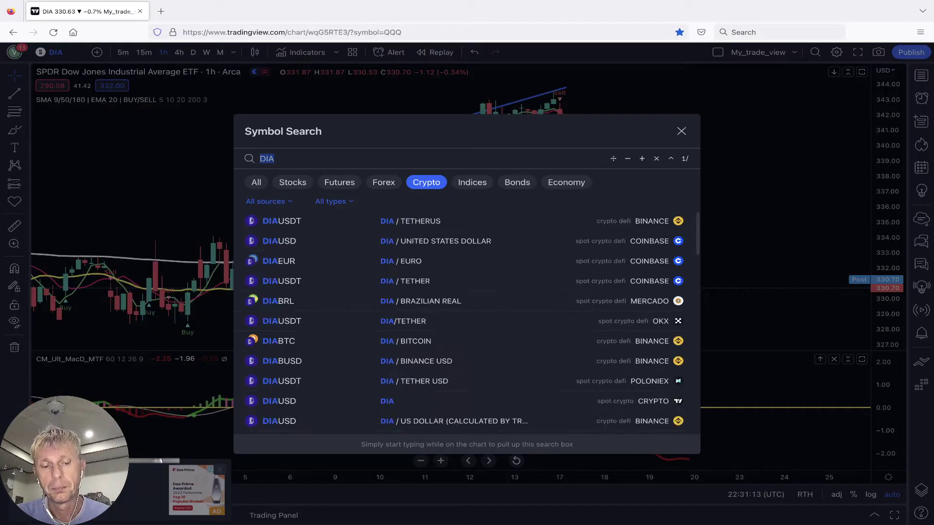
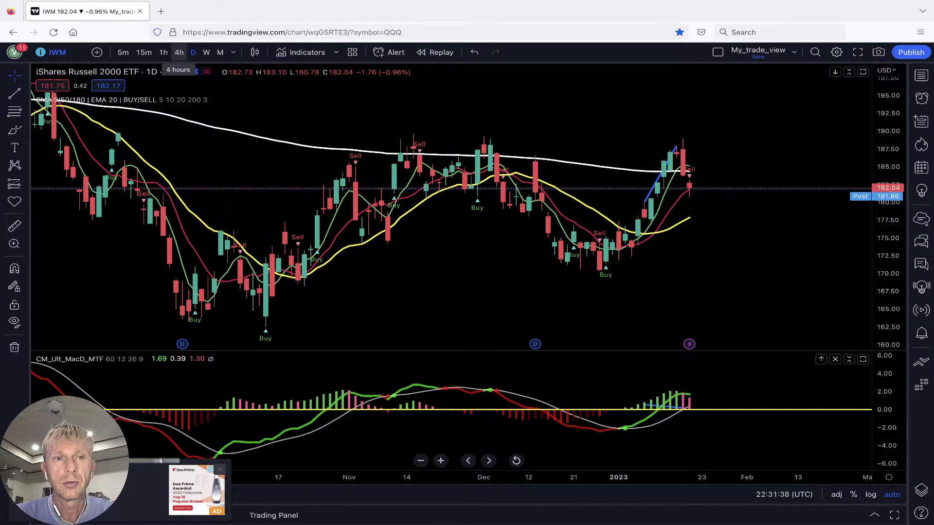
pyautogui.click(179, 52)
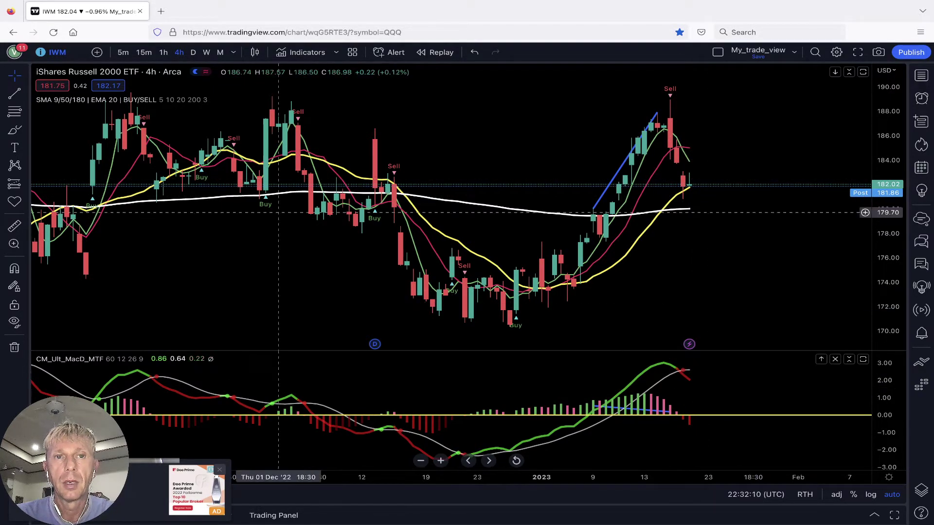
pyautogui.click(164, 52)
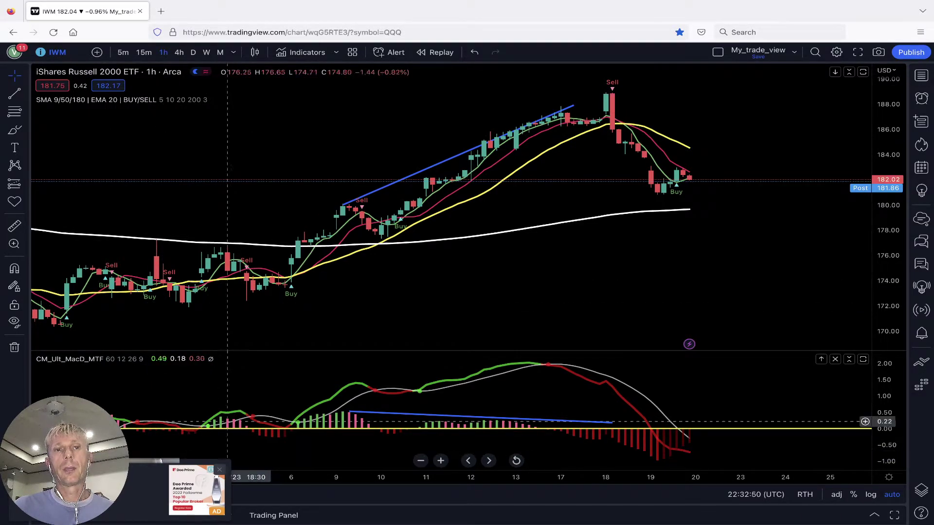
# - Change the chart symbol to AAPL and review it on the daily and 4-hour intervals
pyautogui.click(53, 52)
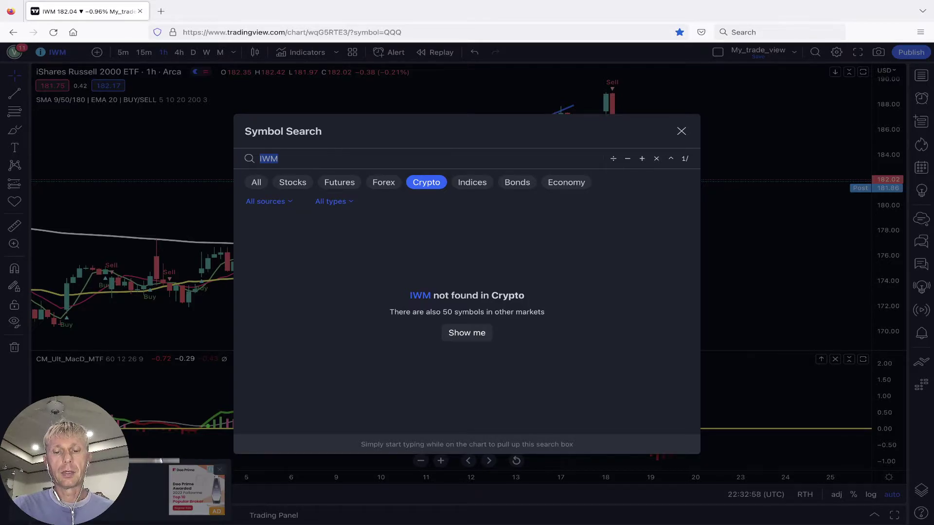
pyautogui.write('AAPL')
pyautogui.press('Return')
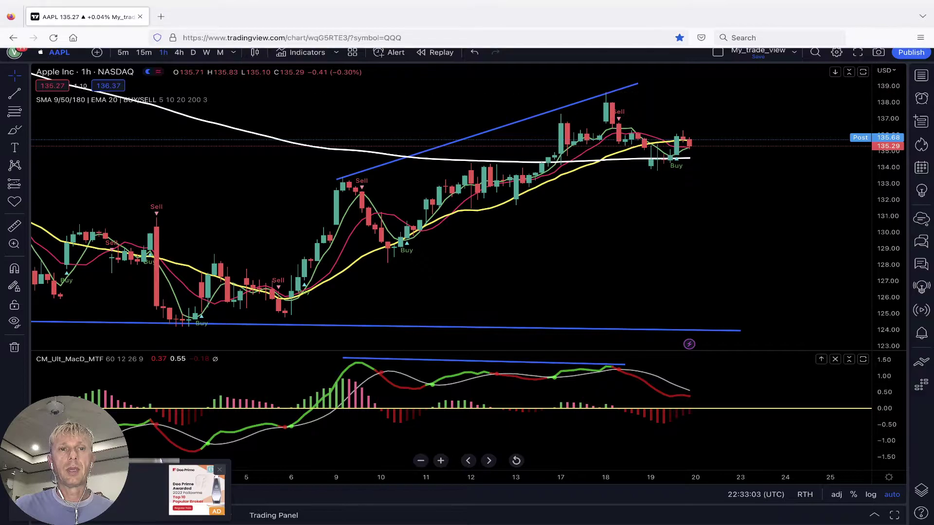
pyautogui.click(193, 52)
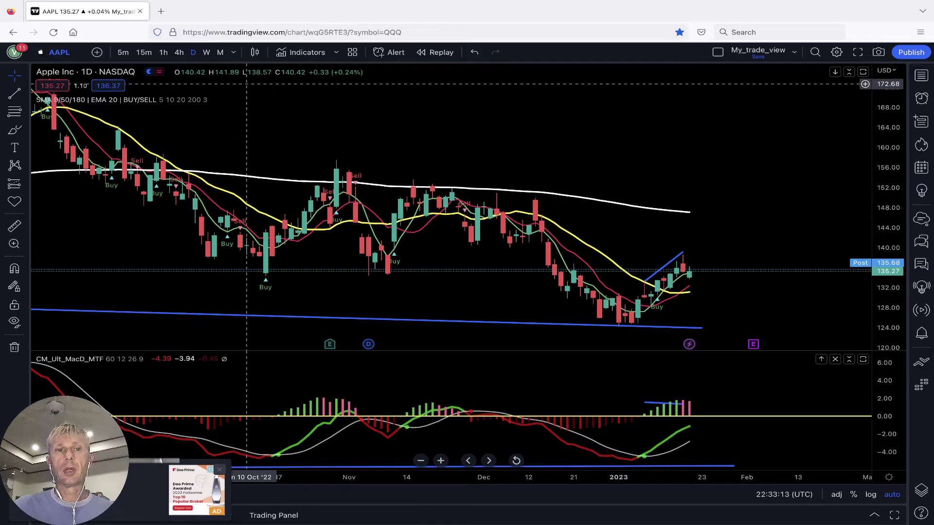
pyautogui.click(179, 52)
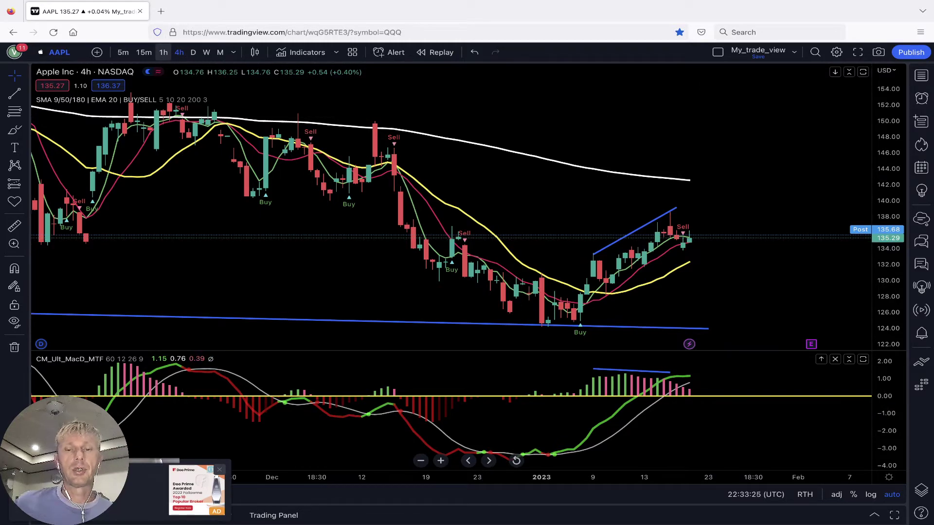
# - On AAPL's 1-hour chart, extend the MACD divergence line to about 1.23 on 20 Jan 19:30 and set its start to about 1.49
pyautogui.click(163, 52)
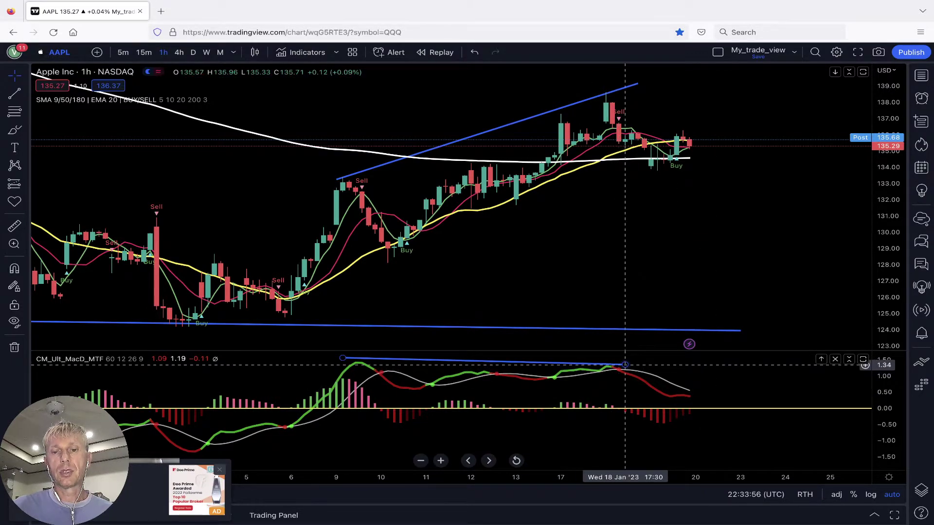
pyautogui.moveTo(625, 365); pyautogui.dragTo(728, 368)
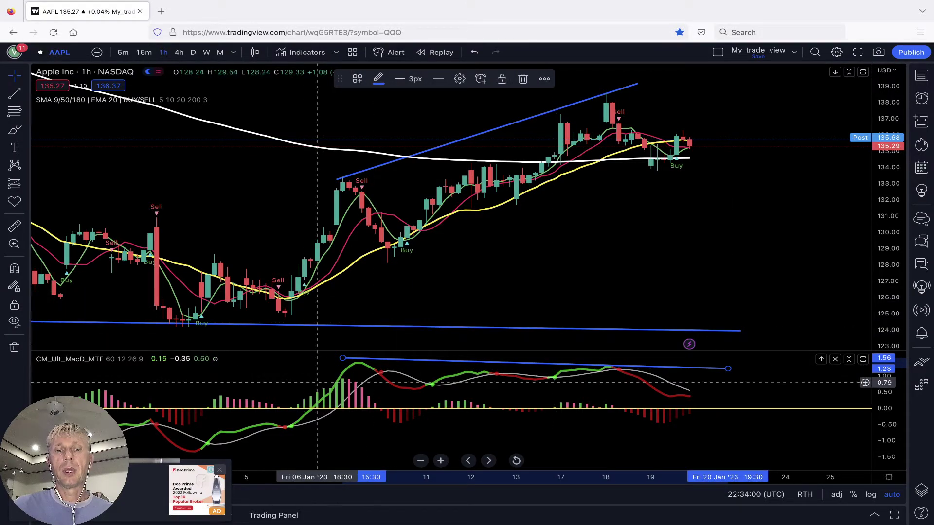
pyautogui.moveTo(342, 359); pyautogui.dragTo(343, 360)
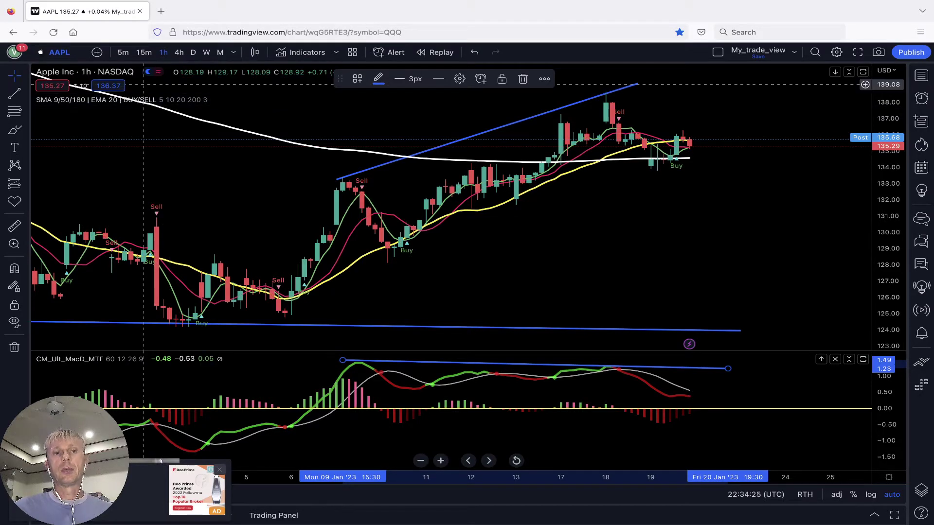
# - Change the chart symbol to TSLA and review its trend lines and MACD on the daily and 4-hour intervals
pyautogui.click(55, 52)
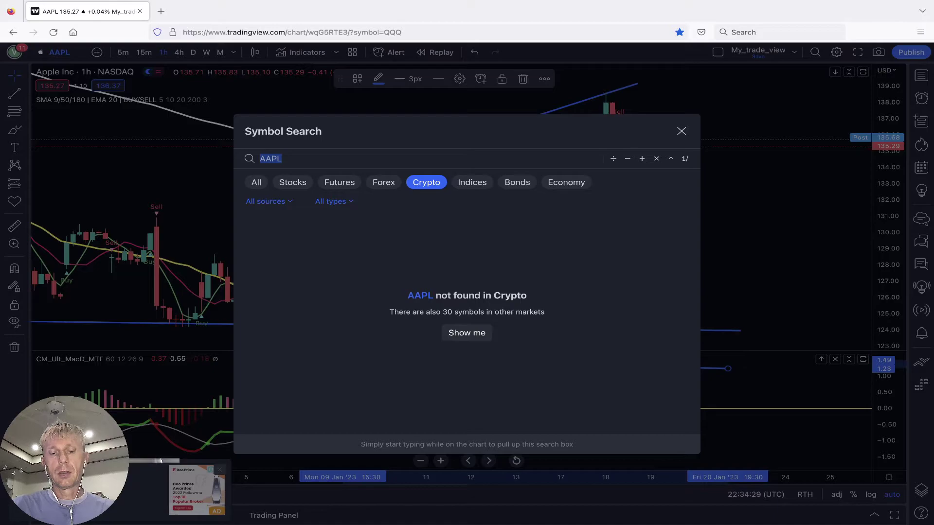
pyautogui.write('TSLA')
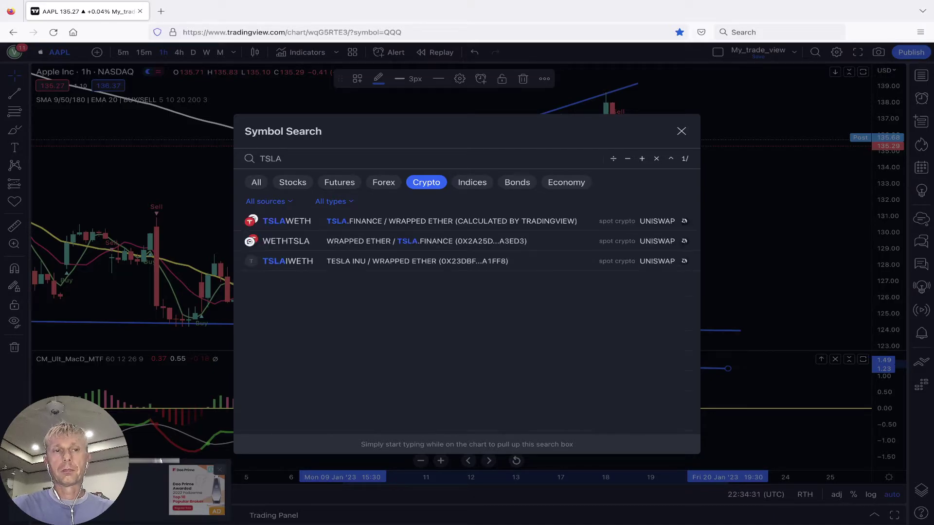
pyautogui.press('Return')
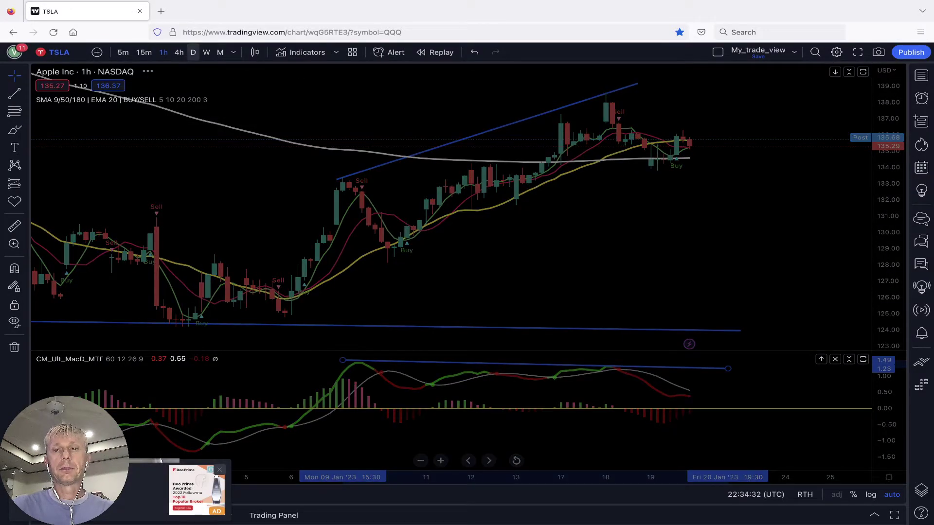
pyautogui.click(193, 52)
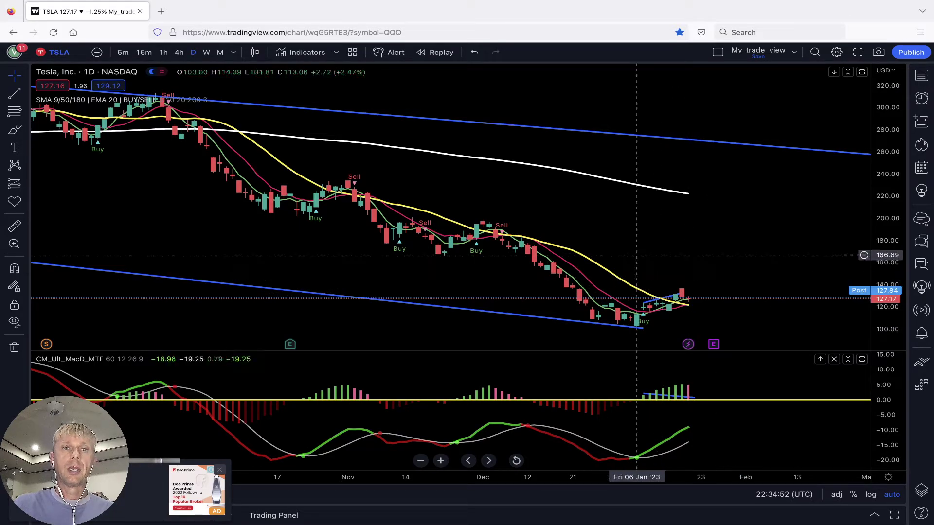
pyautogui.click(179, 52)
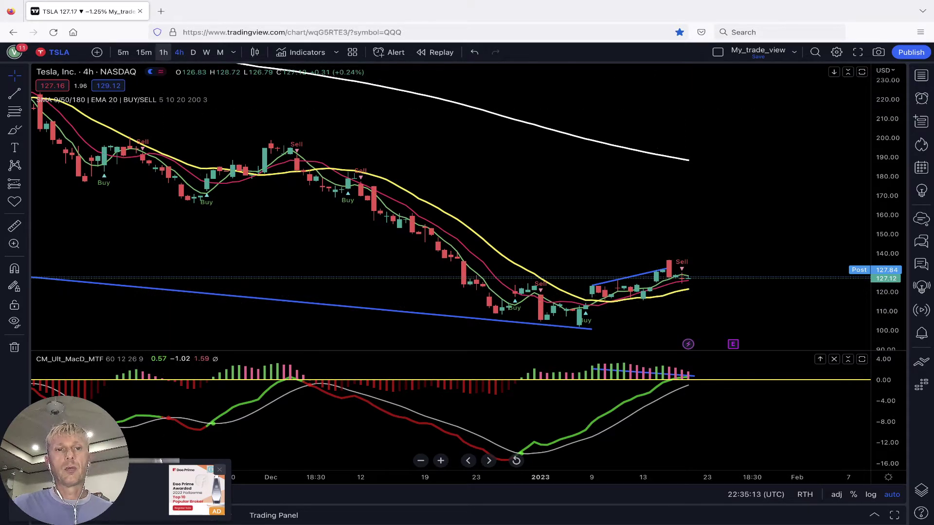
# - On TSLA's 1-hour chart, move the end of the rising price trend line up to the 18 January high at about 136.90
pyautogui.click(163, 52)
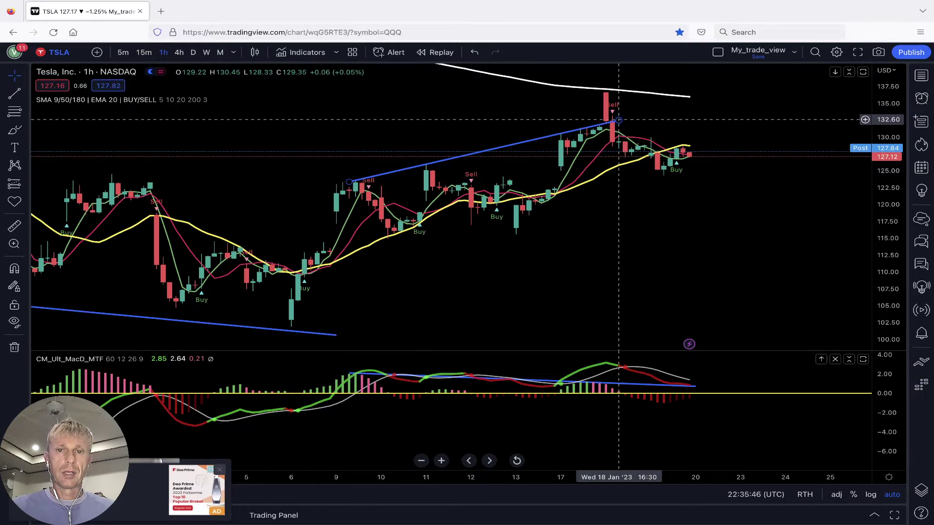
pyautogui.moveTo(618, 120); pyautogui.dragTo(612, 90)
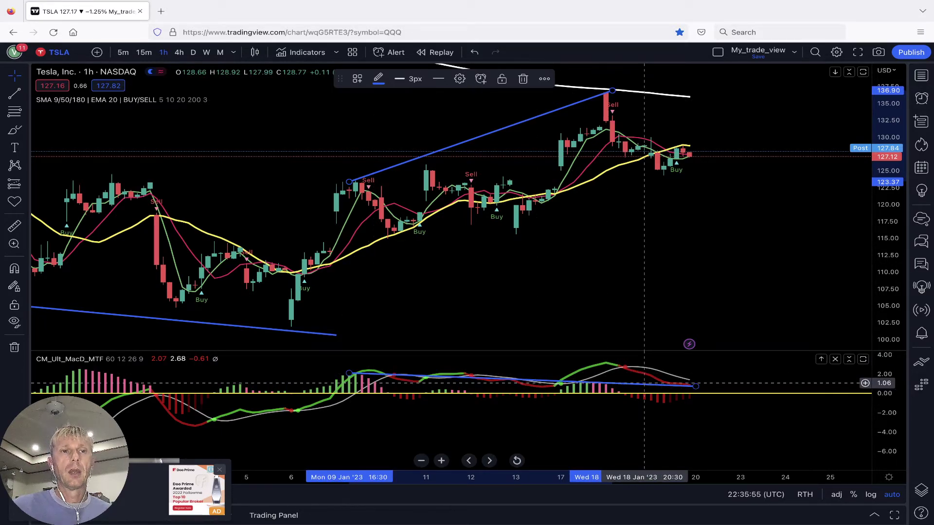
# - Change the chart symbol to SPY and review it again on the daily, 4-hour and 1-hour intervals
pyautogui.click(55, 52)
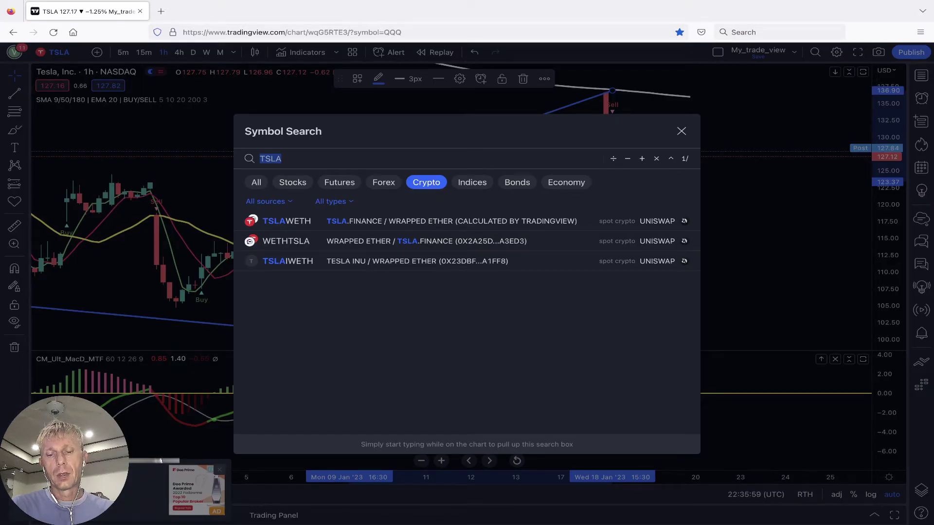
pyautogui.write('SPY')
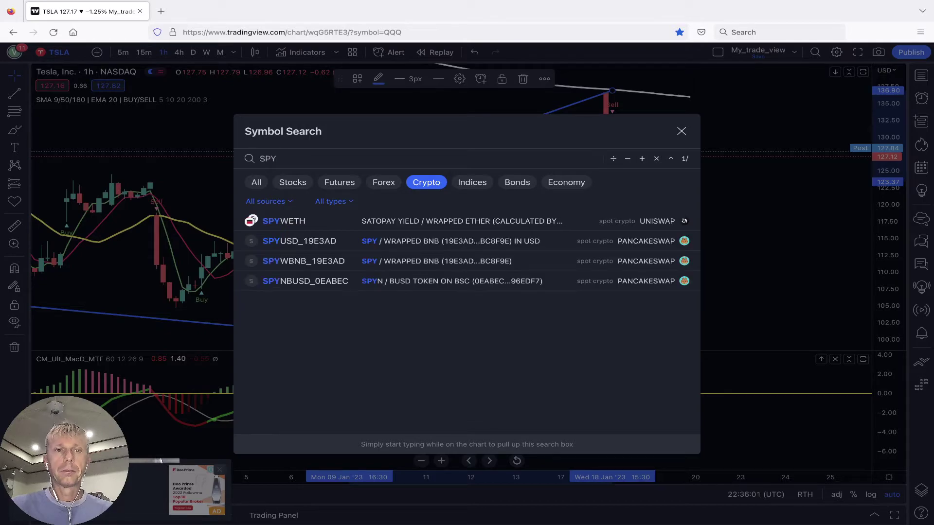
pyautogui.press('Return')
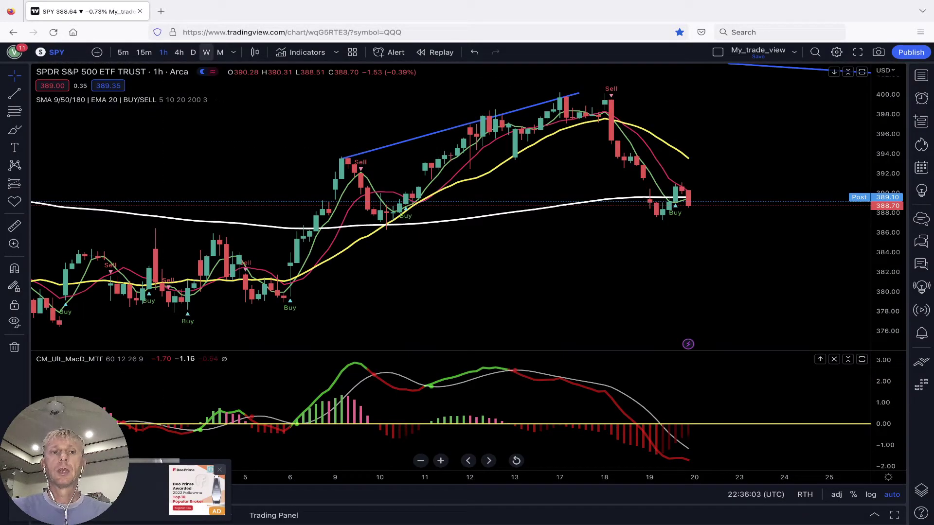
pyautogui.click(193, 52)
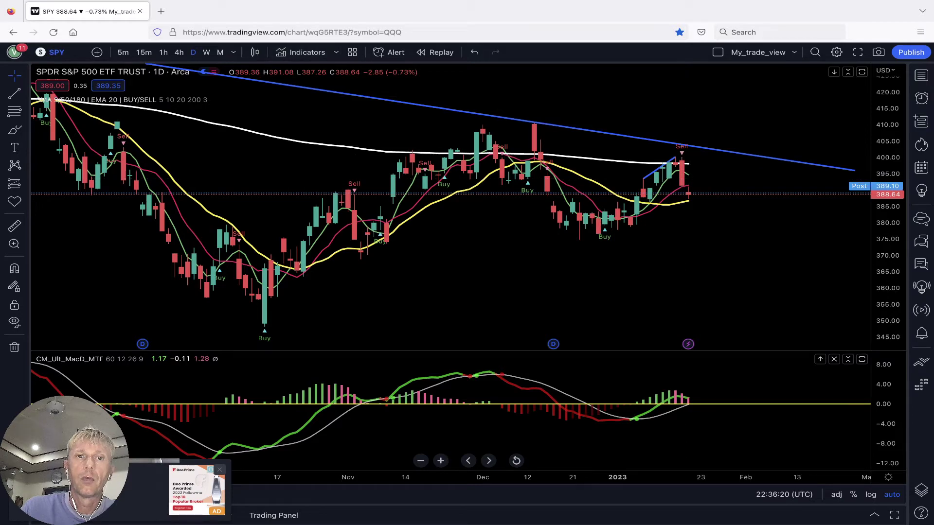
pyautogui.click(179, 52)
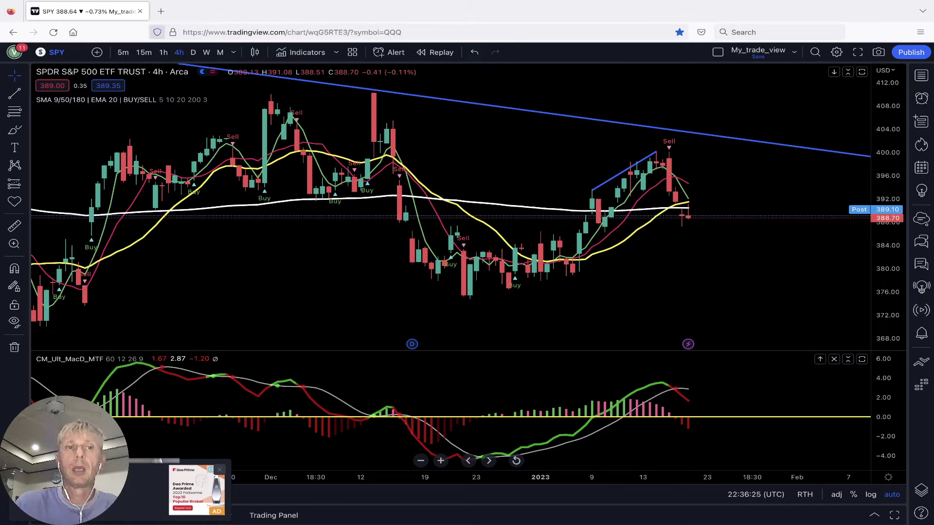
pyautogui.click(163, 52)
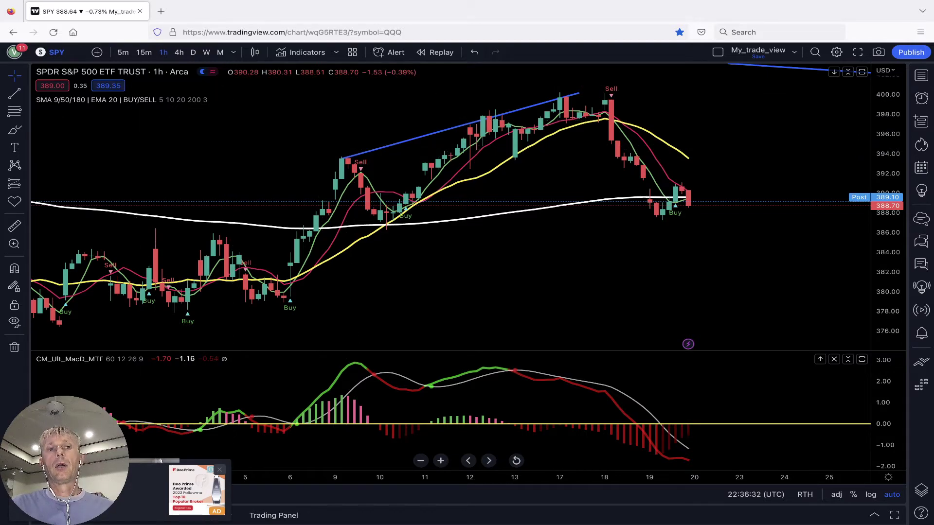
# - Change the chart symbol to DIA and recheck its price and MACD divergence lines on the daily, 4-hour and 1-hour intervals
pyautogui.click(52, 52)
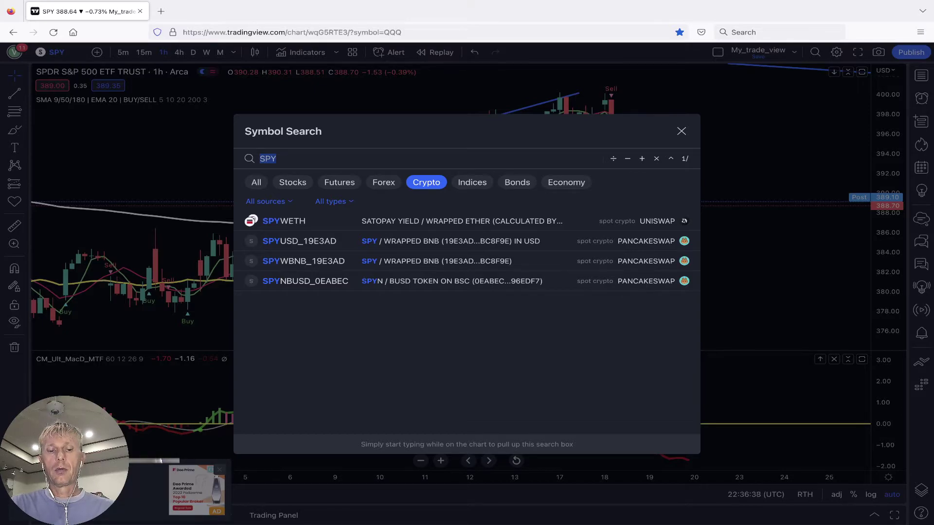
pyautogui.write('DIA')
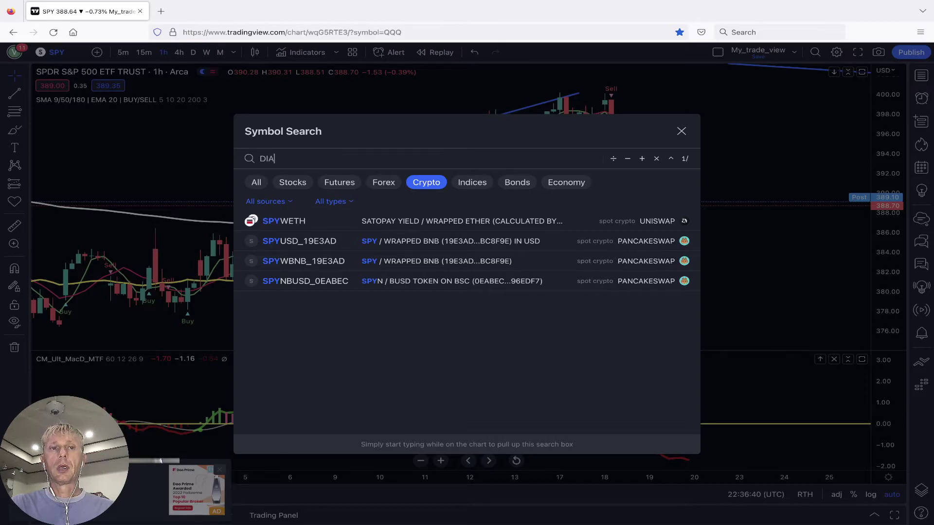
pyautogui.press('Return')
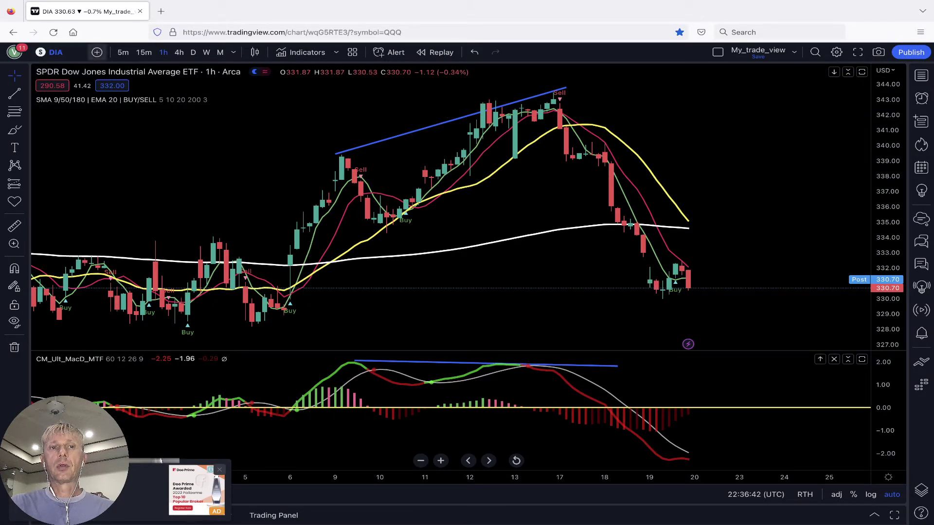
pyautogui.click(193, 52)
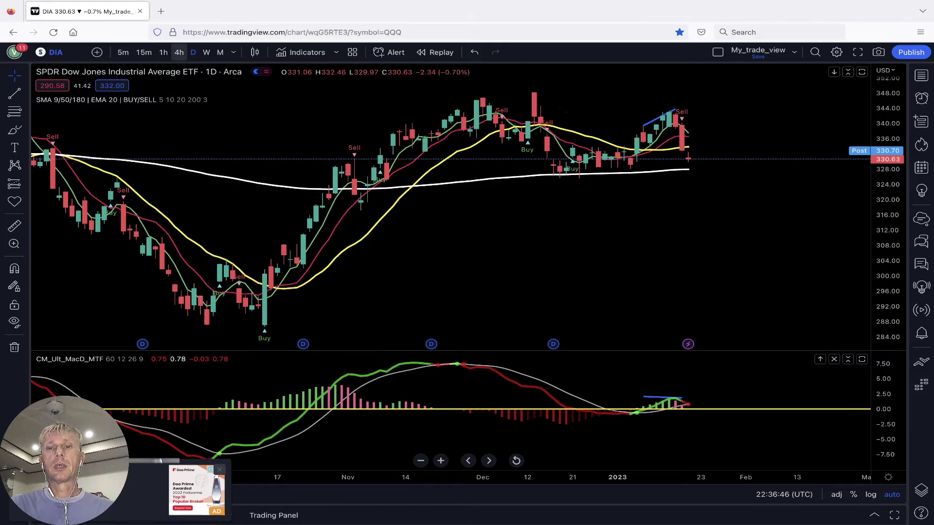
pyautogui.click(179, 52)
pyautogui.click(163, 52)
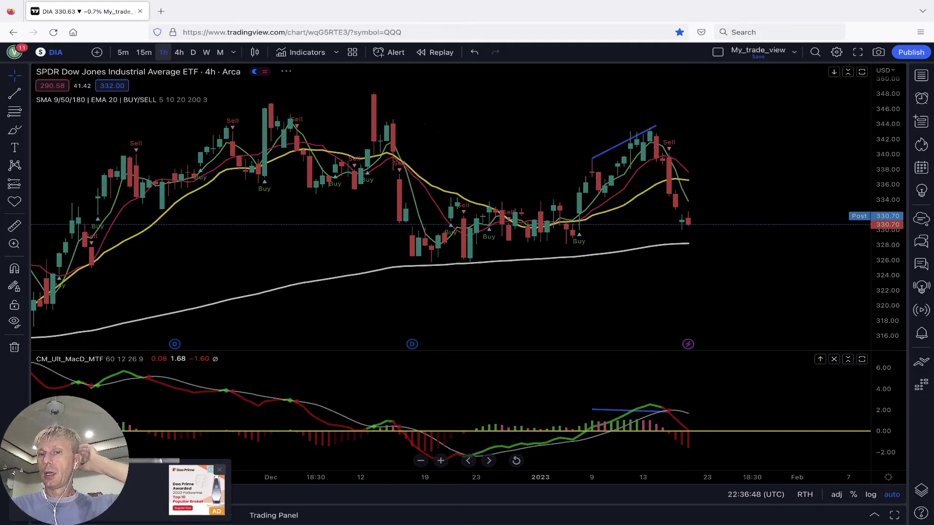